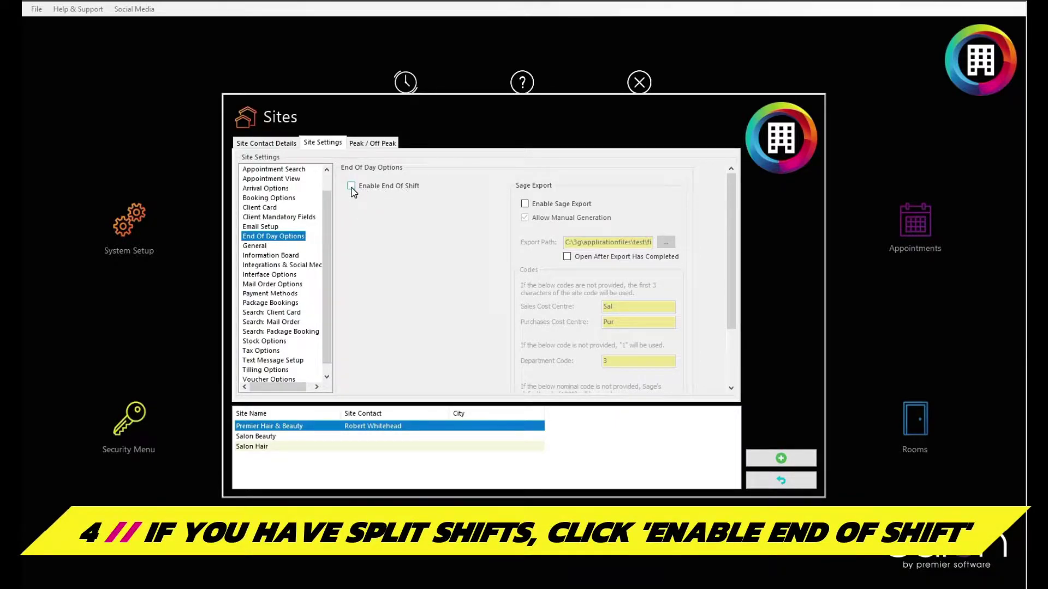
# Step: Enable End Of Shift and Sage Export in the site's End Of Day Options
pyautogui.click(352, 187)
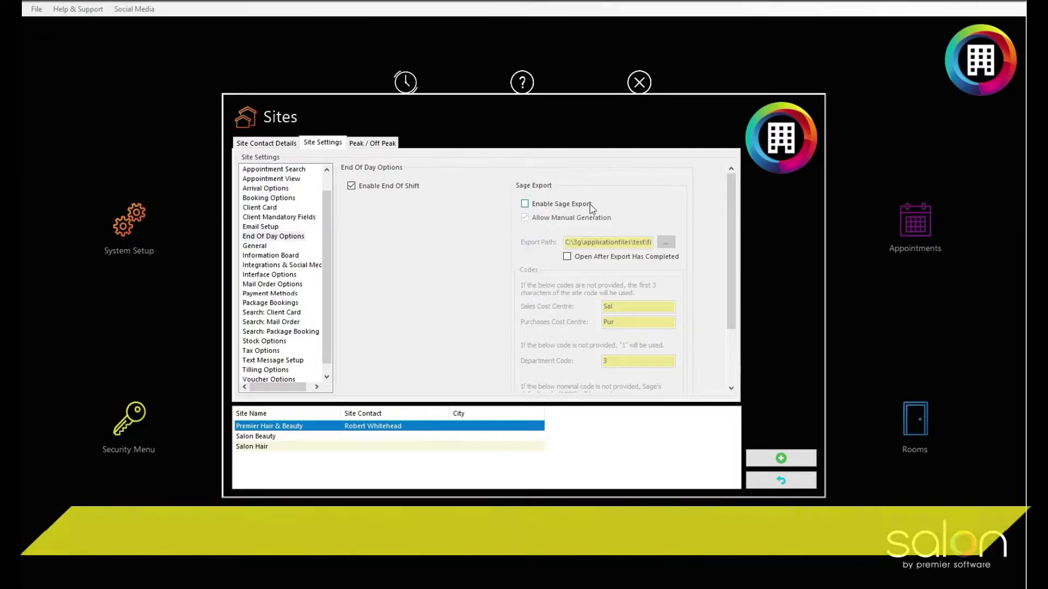
pyautogui.click(525, 204)
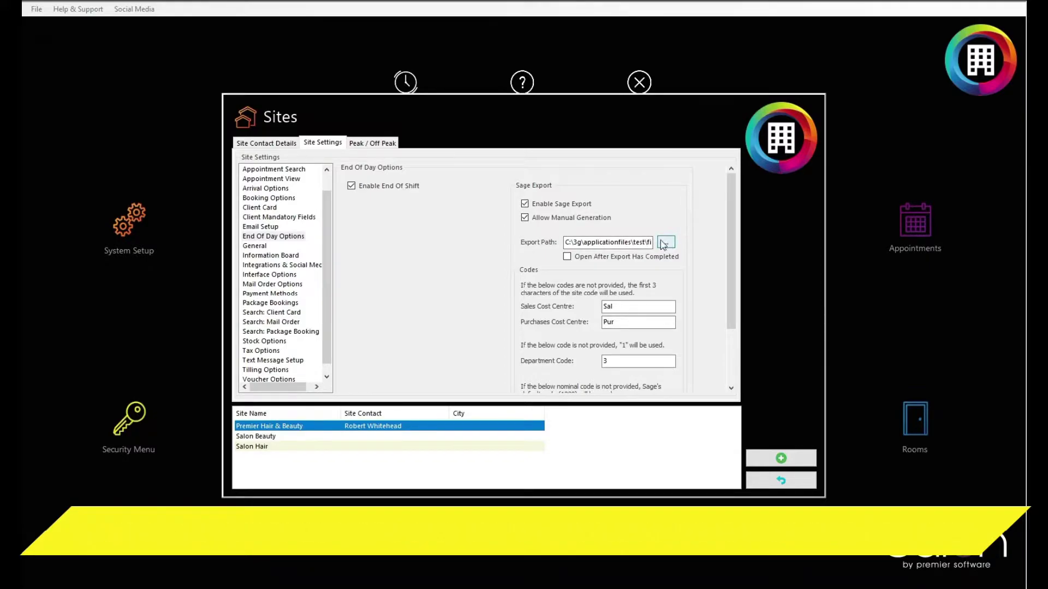
# Step: Enter the mobile number that receives the End Of Day Totals SMS
pyautogui.scroll(-3, 710, 246)
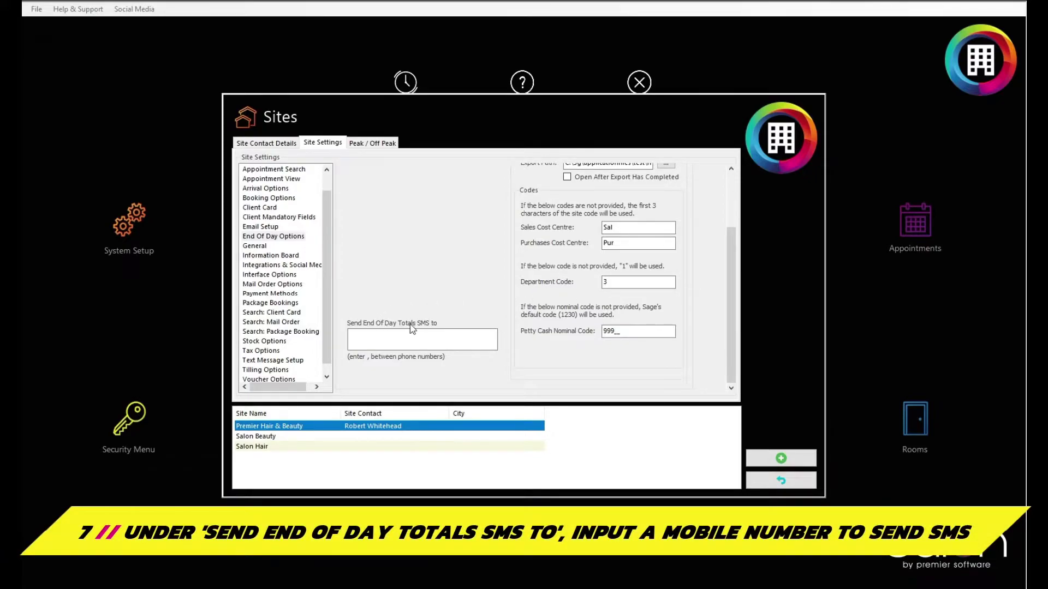
pyautogui.click(402, 338)
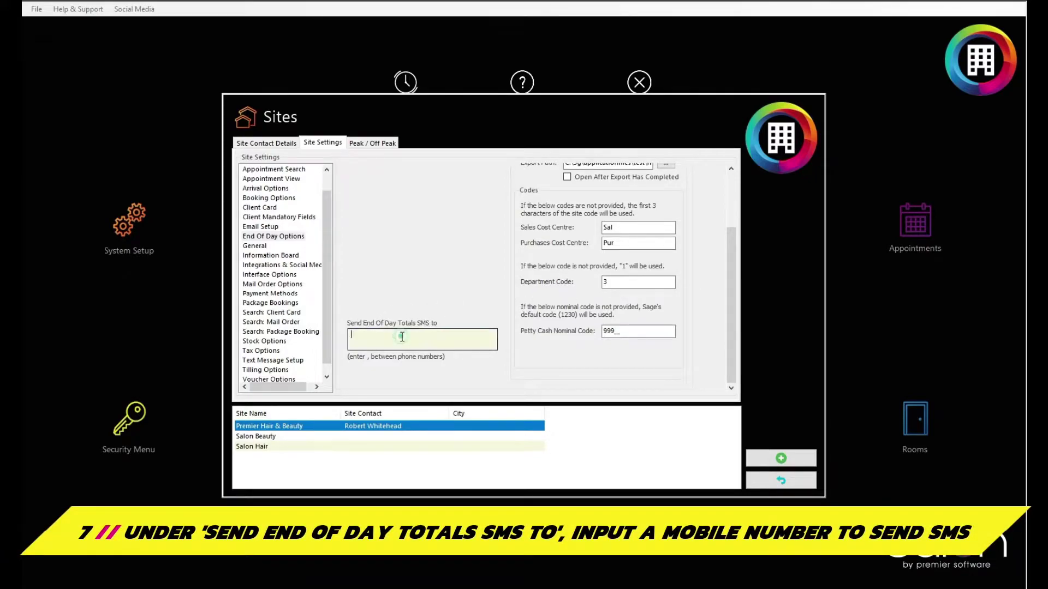
pyautogui.write('015')
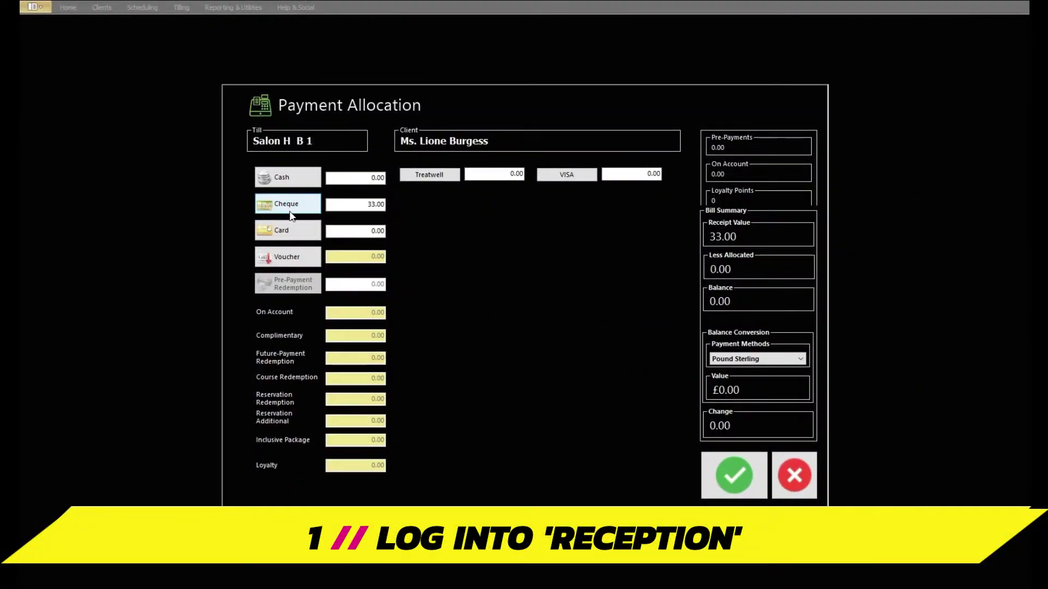
# Step: Look at the voucher allocation, close it without allocating a voucher, and allocate the bill's payment to Cash
pyautogui.click(280, 257)
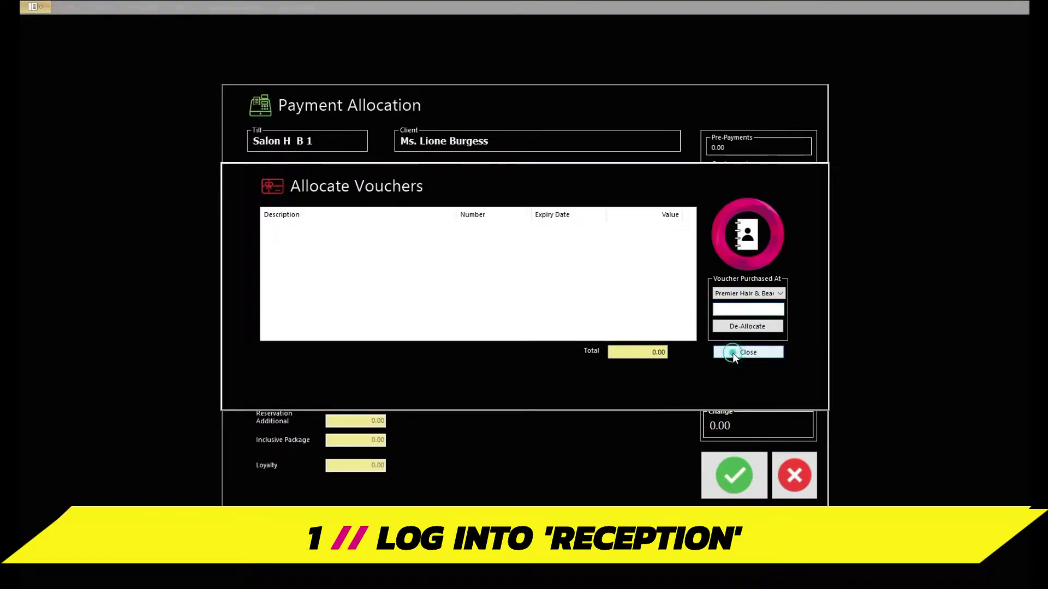
pyautogui.click(732, 352)
pyautogui.click(291, 181)
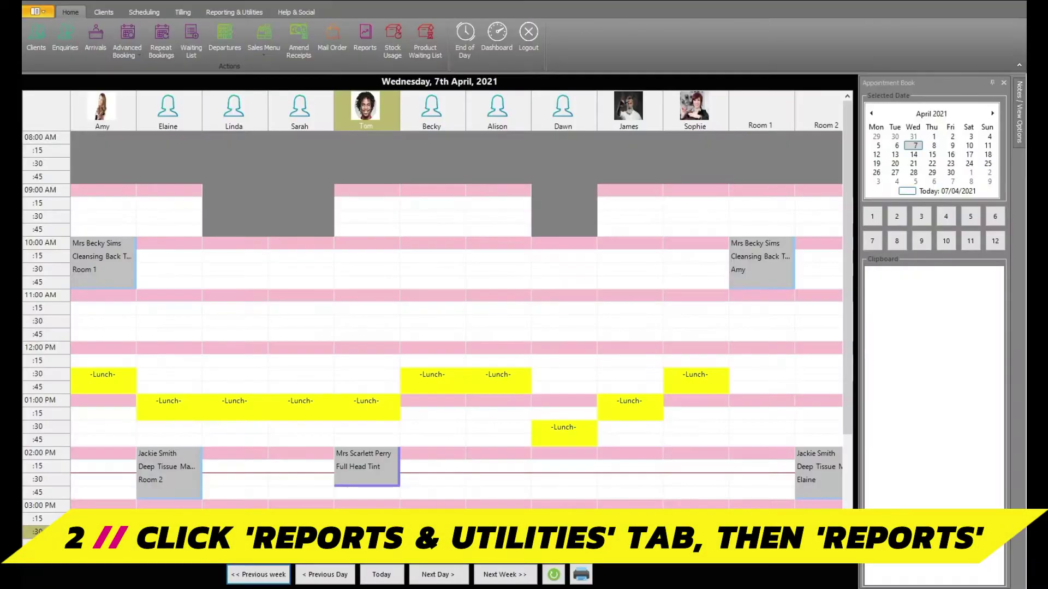
# Step: Choose the Bills Analysis With Payment Methods report and set its dates to Today
pyautogui.click(231, 12)
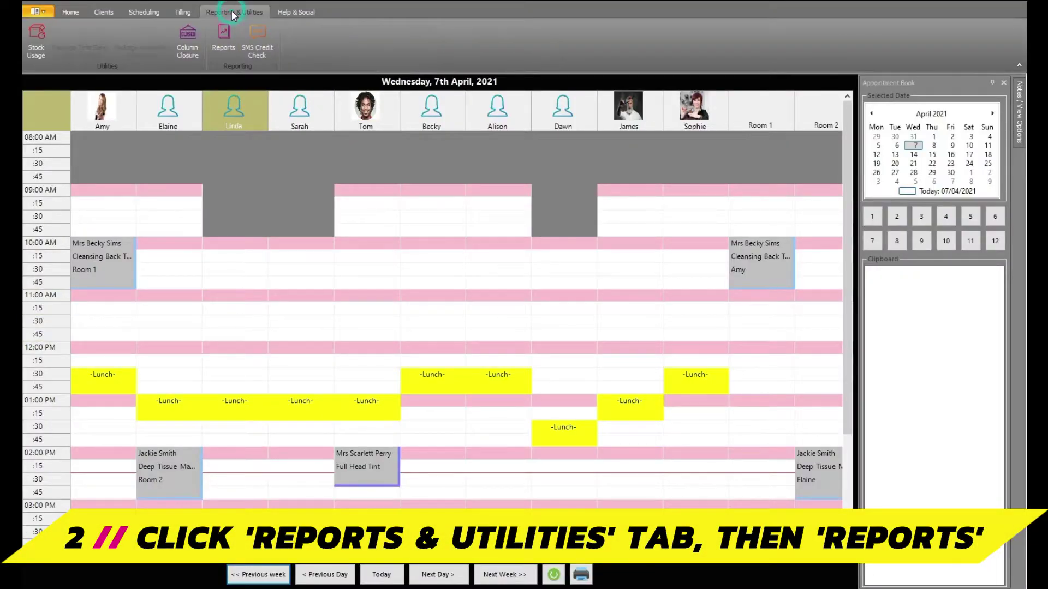
pyautogui.click(224, 38)
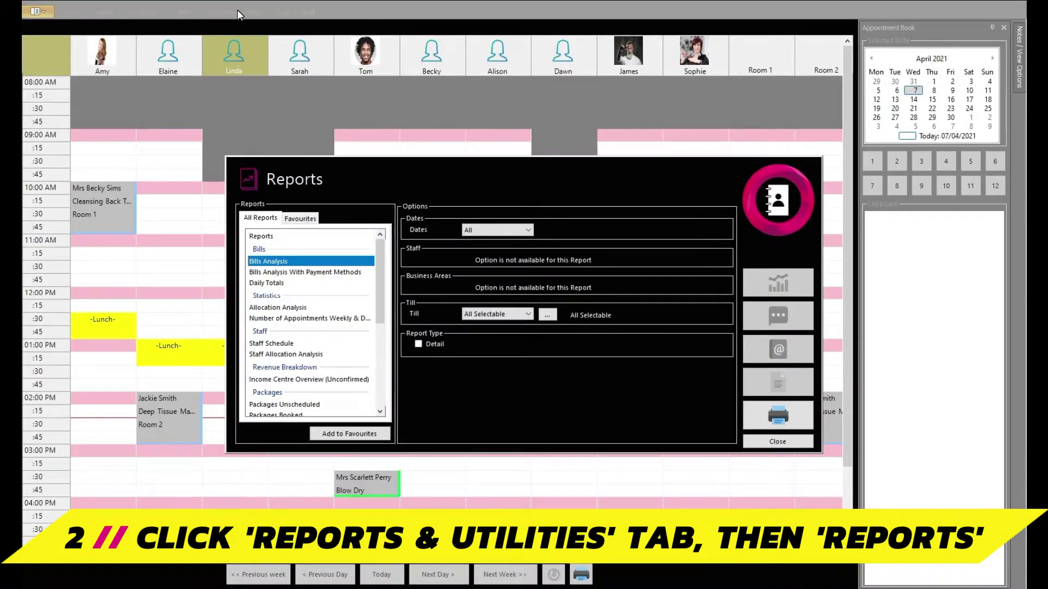
pyautogui.click(267, 273)
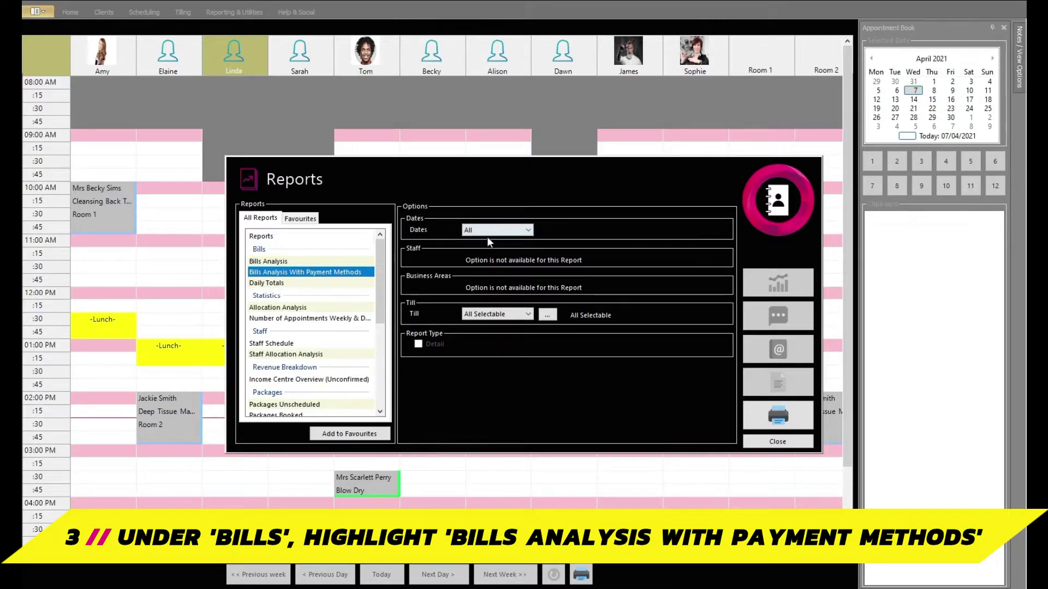
pyautogui.click(529, 231)
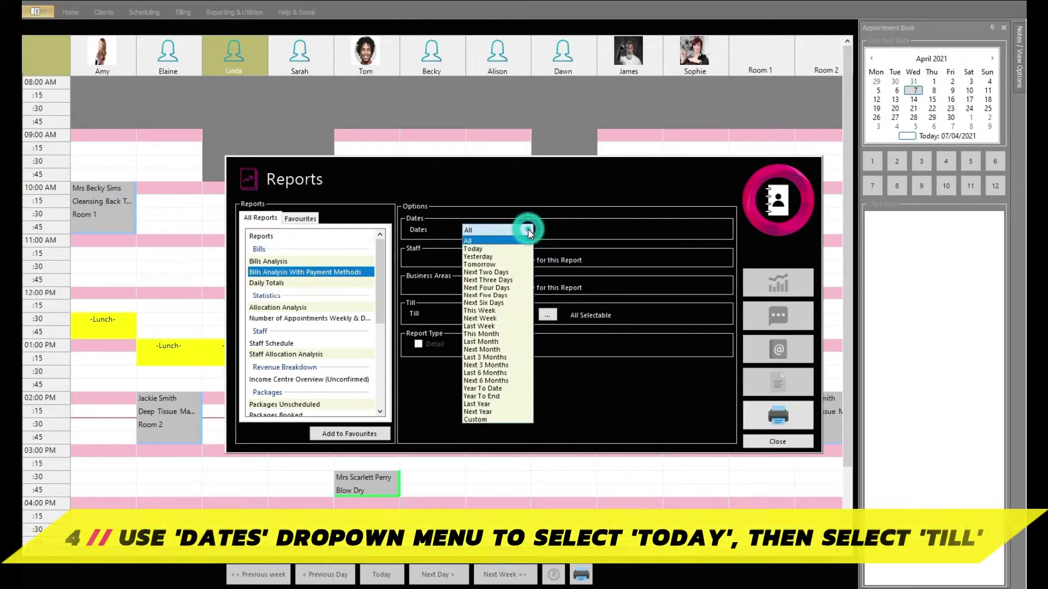
pyautogui.click(503, 251)
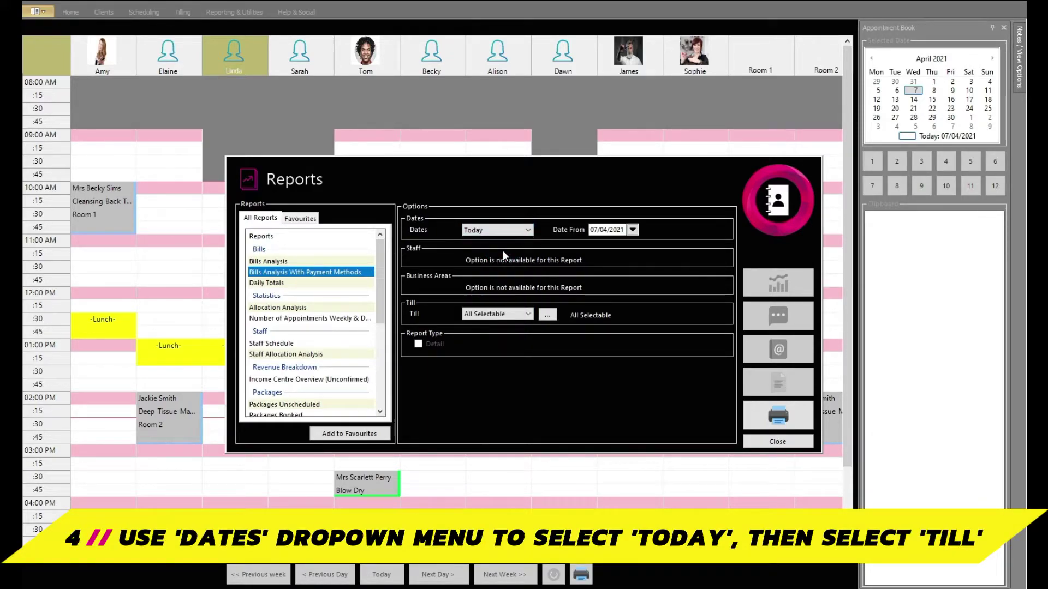
# Step: Set the report's till to All Selectable and generate the report for viewing
pyautogui.click(513, 314)
pyautogui.click(493, 326)
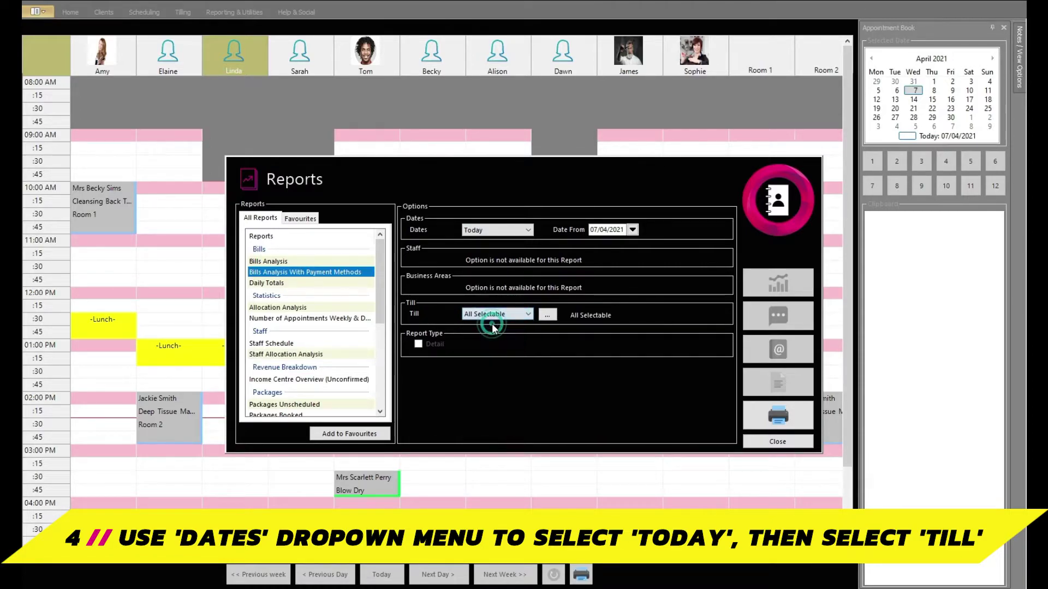
pyautogui.click(767, 416)
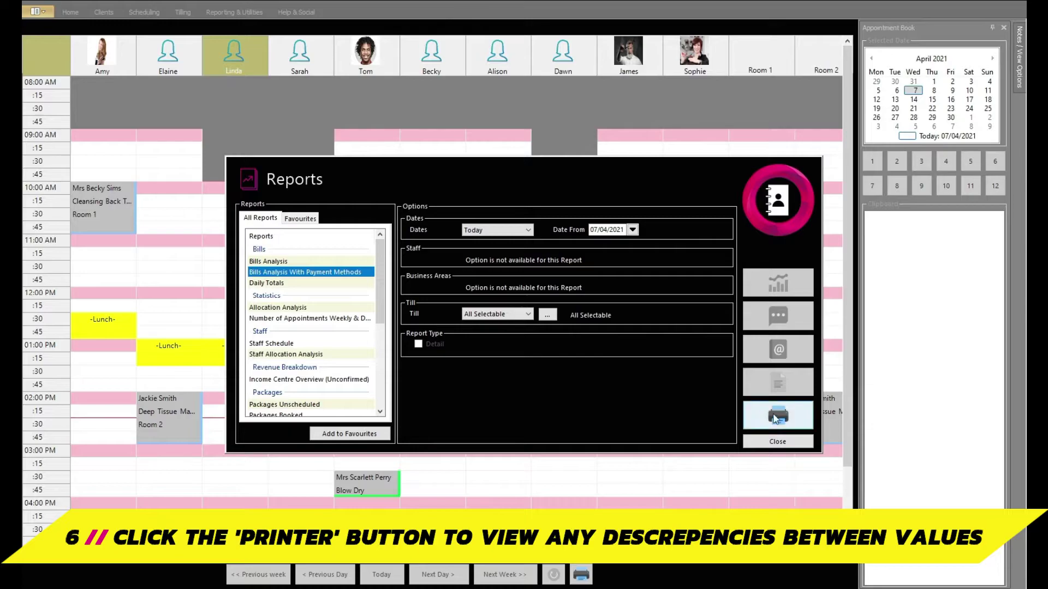
pyautogui.click(773, 415)
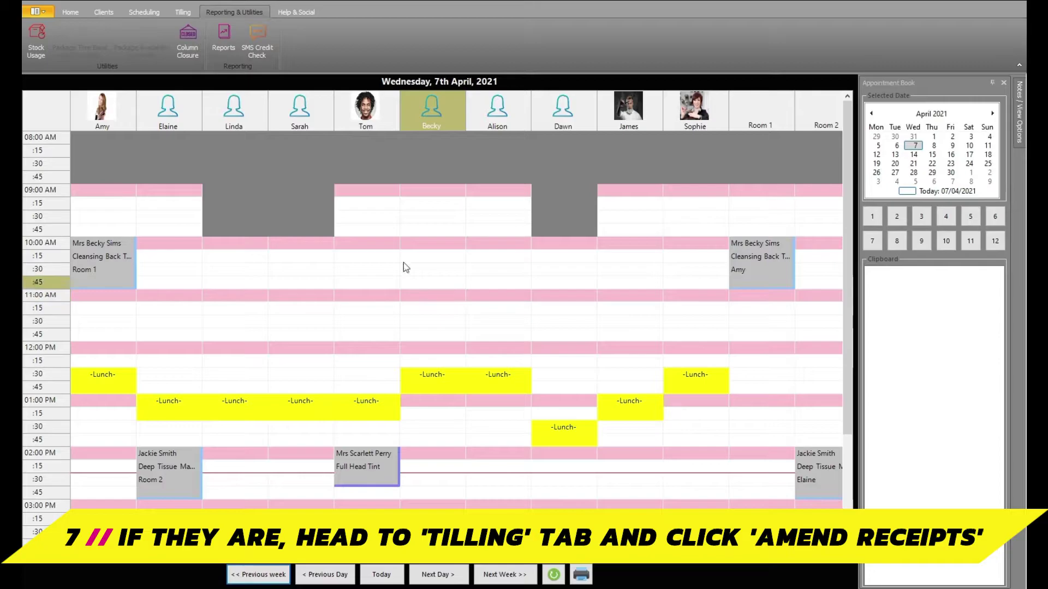
# Step: Open the 24.00 till receipt from 14:49 for amendment, review its bill and leave it
pyautogui.click(191, 12)
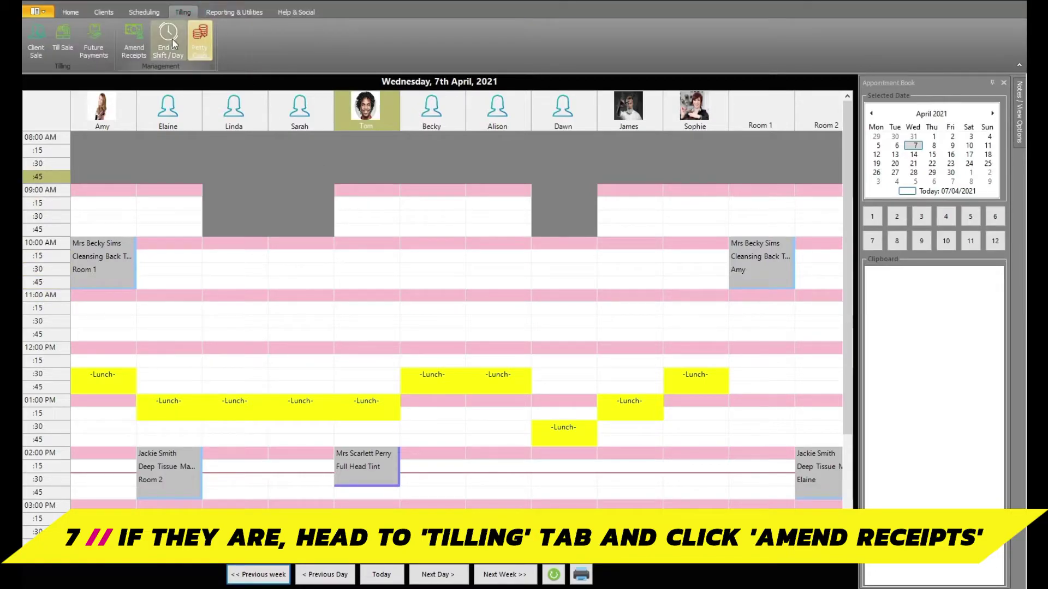
pyautogui.click(138, 40)
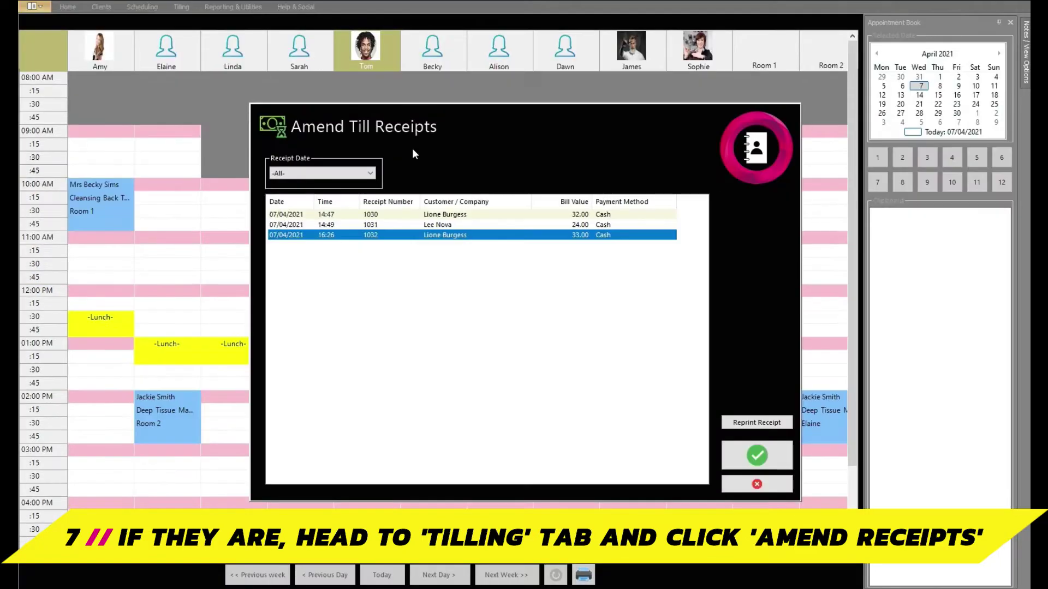
pyautogui.click(422, 223)
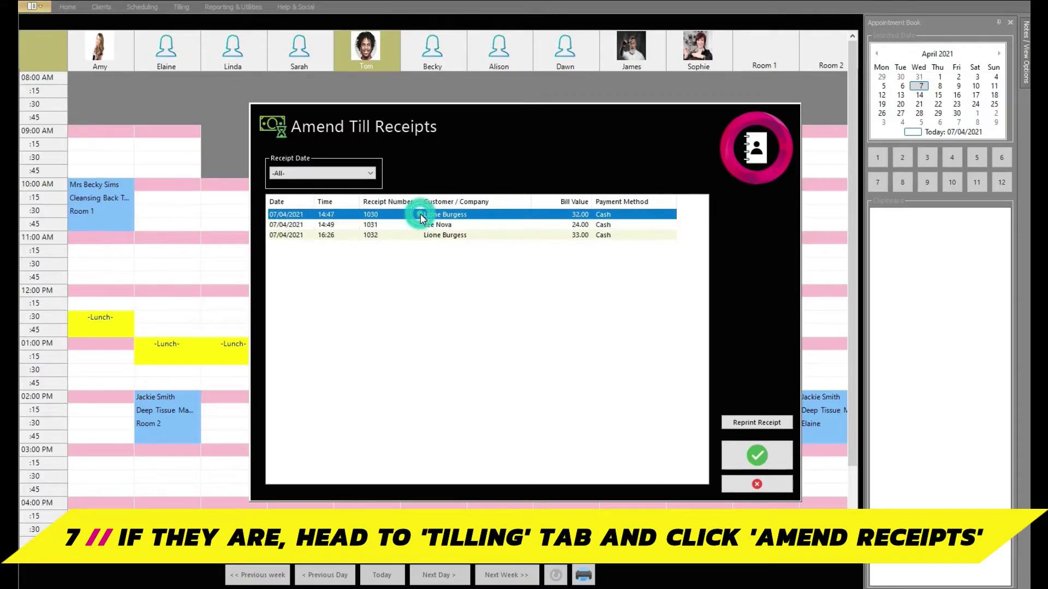
pyautogui.click(426, 224)
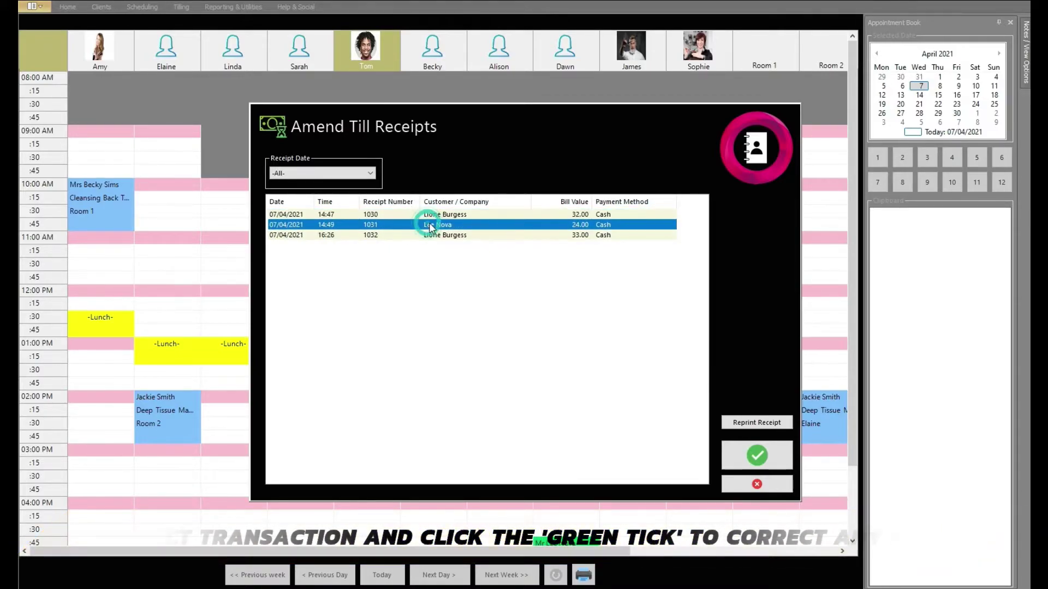
pyautogui.click(760, 458)
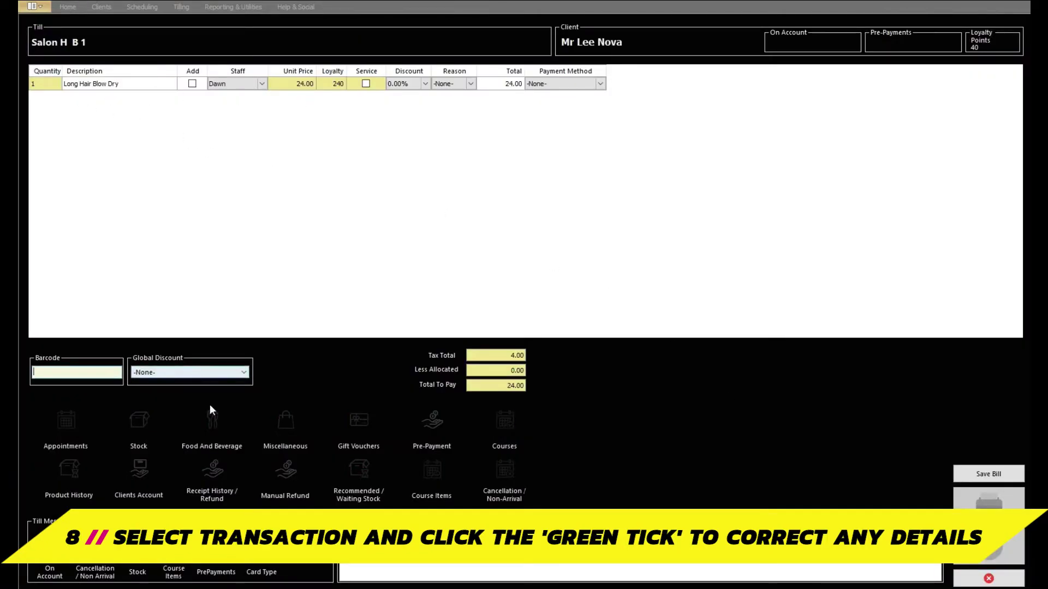
pyautogui.click(1008, 549)
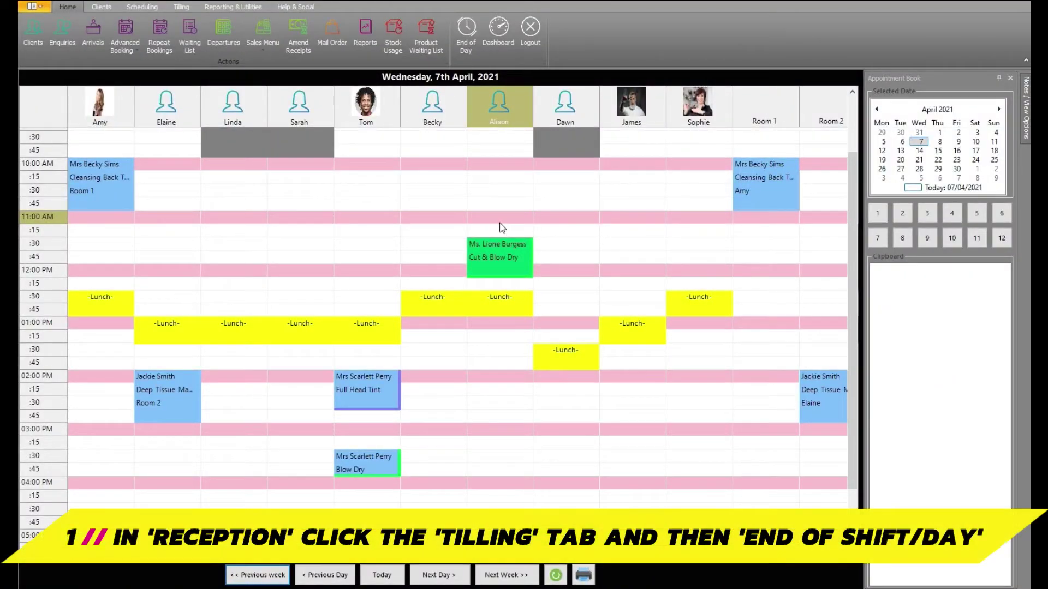
# Step: Start the End of Shift / Day process, set the cash takings to 50.00 and submit the totals
pyautogui.click(182, 6)
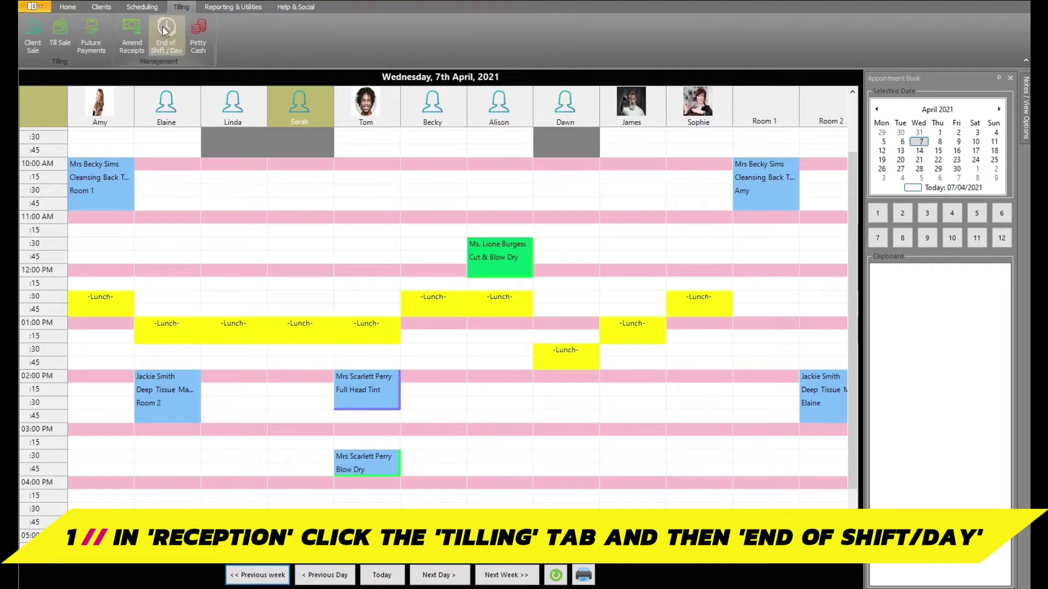
pyautogui.click(171, 50)
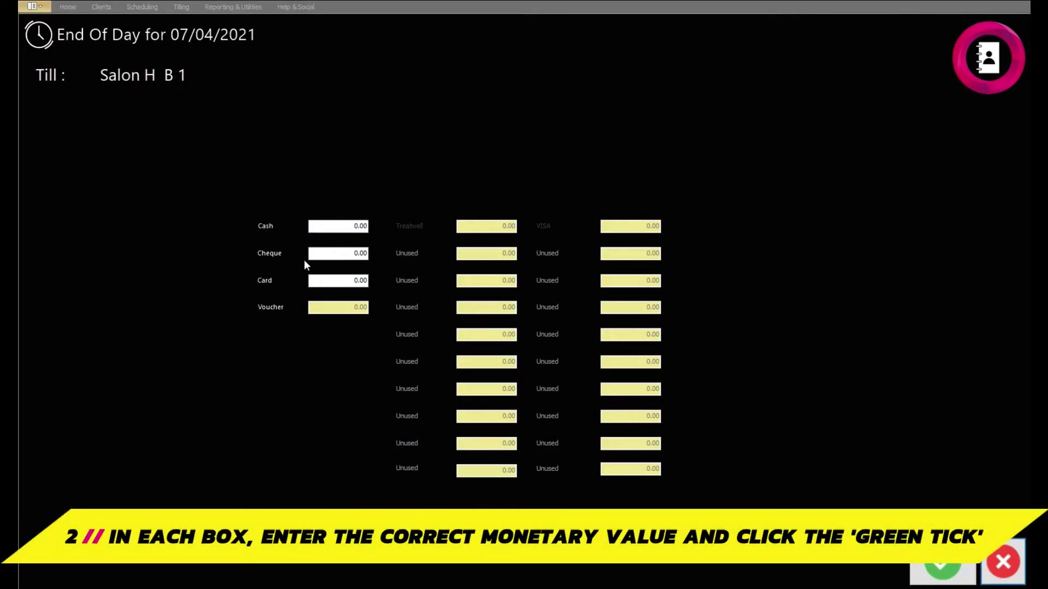
pyautogui.click(356, 226)
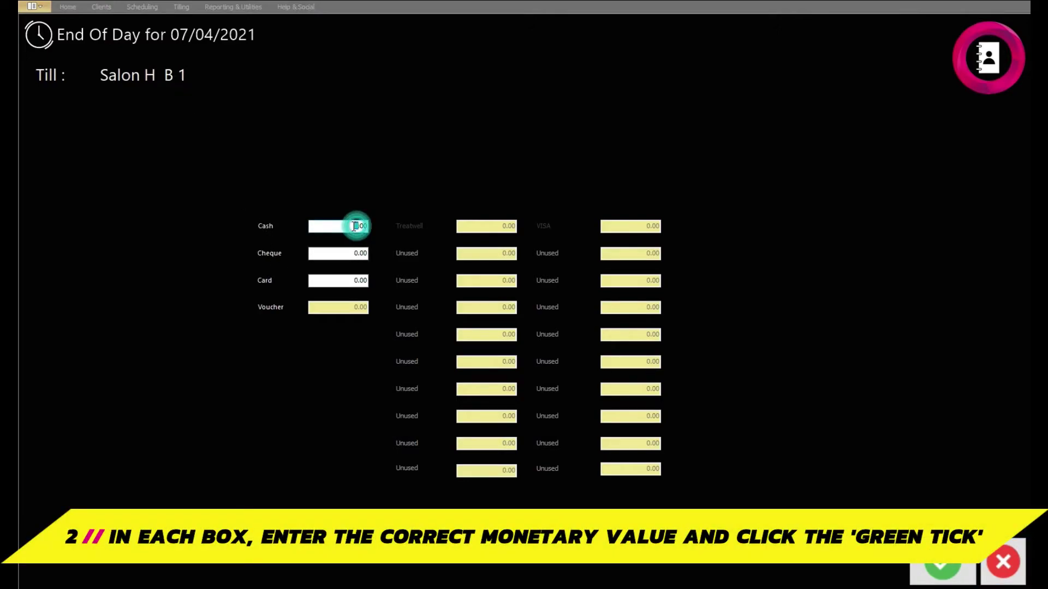
pyautogui.write('50')
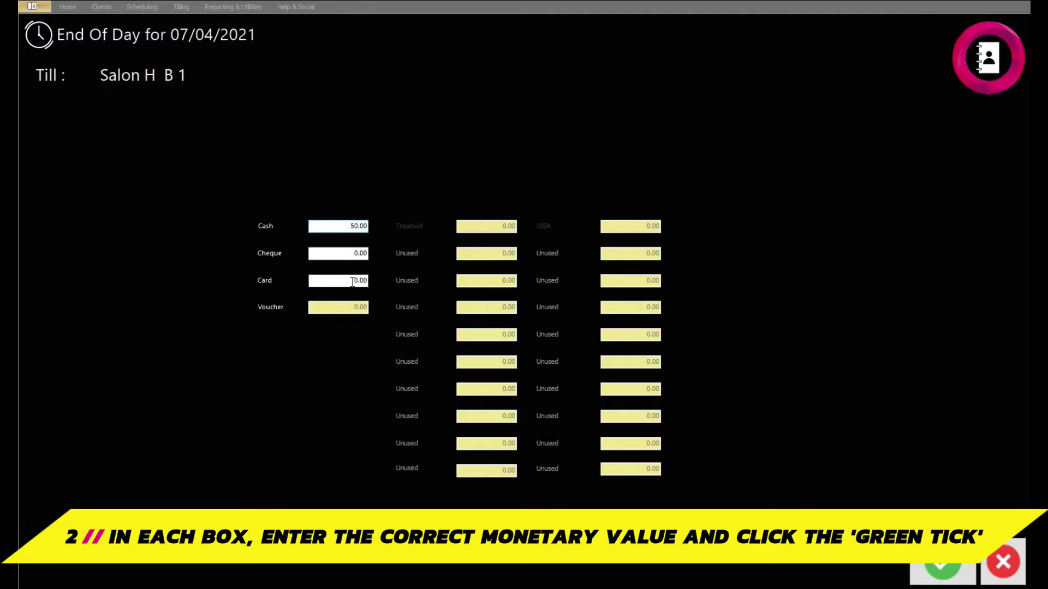
pyautogui.click(934, 556)
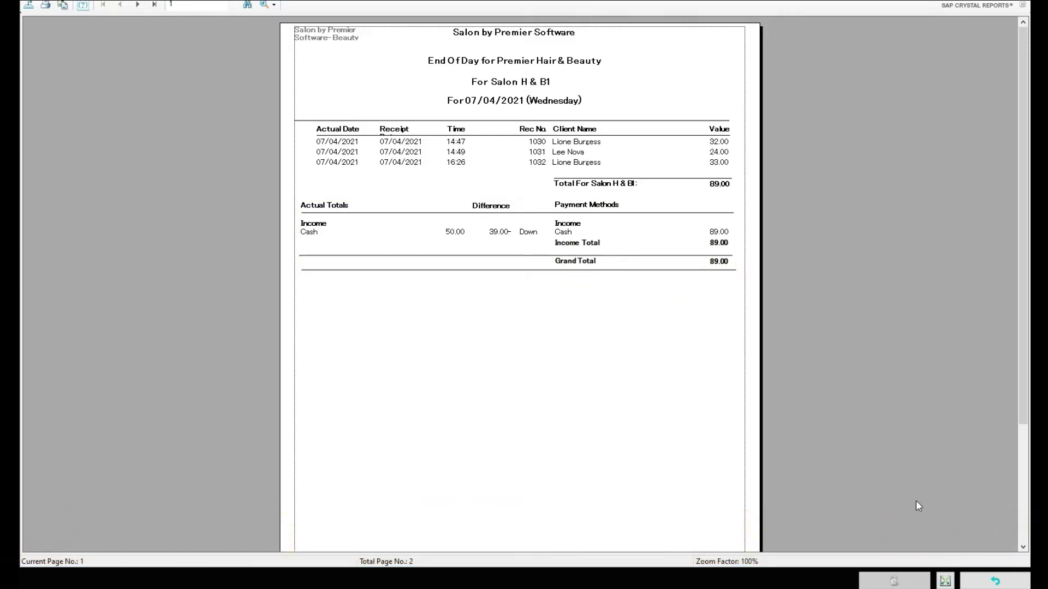
# Step: Close the takings report and confirm the End Of Shift for till Salon H & B 1
pyautogui.click(980, 582)
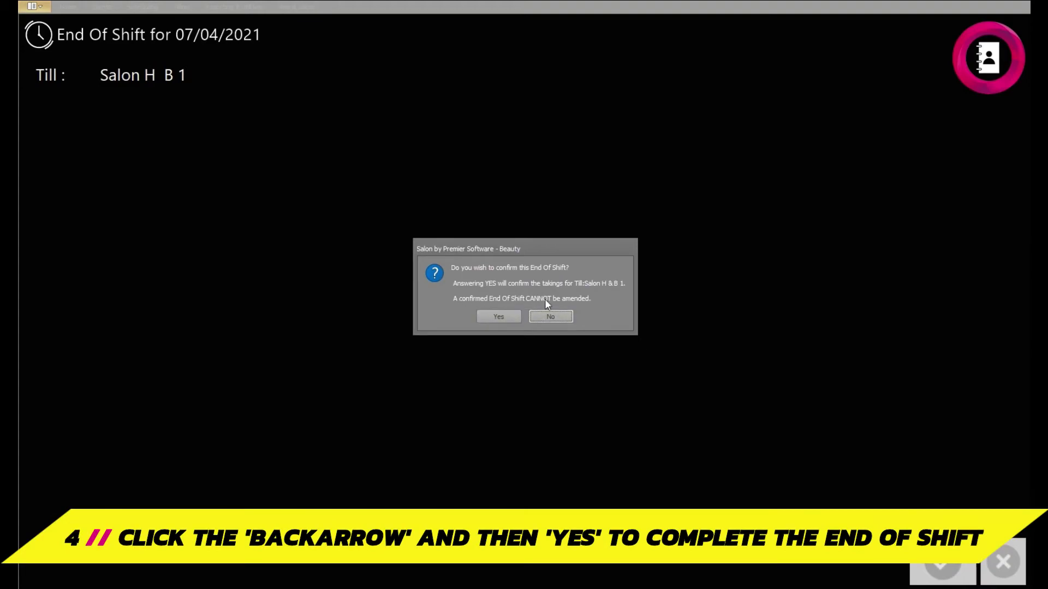
pyautogui.click(499, 317)
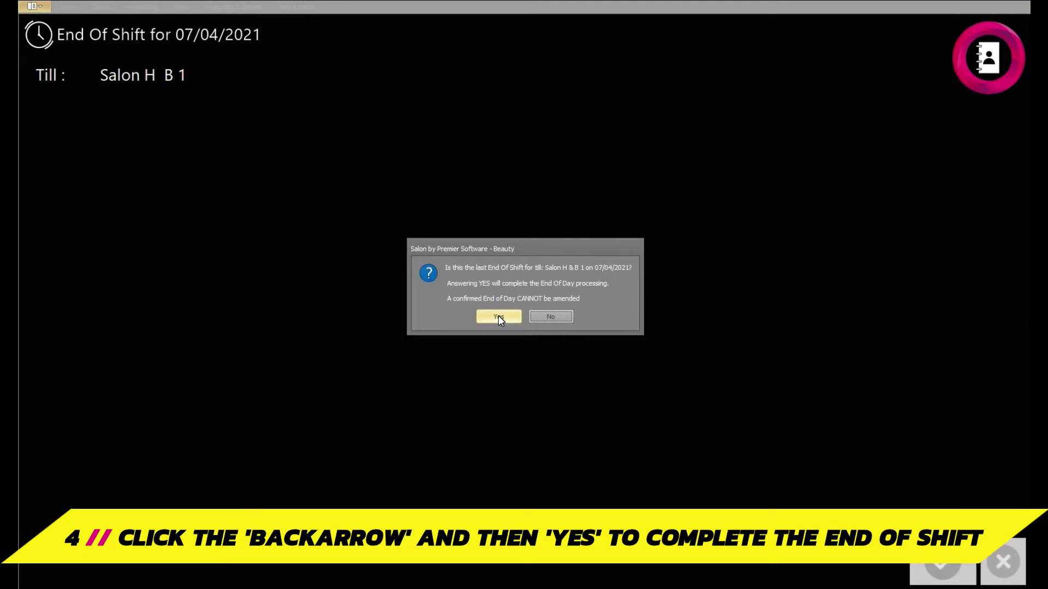
pyautogui.click(499, 317)
pyautogui.click(928, 570)
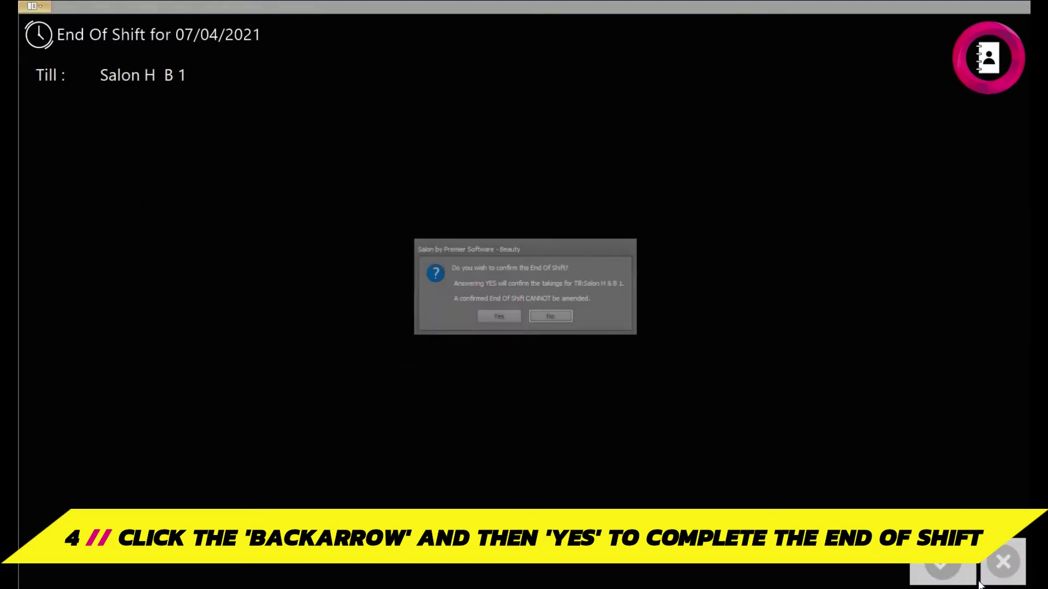
pyautogui.click(499, 317)
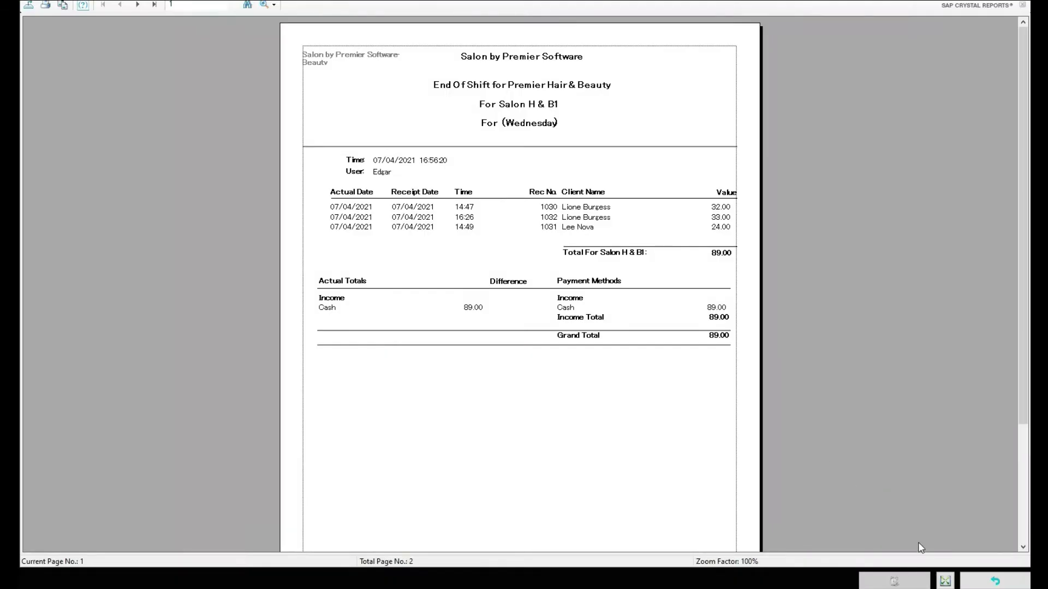
# Step: Confirm the End Of Shift as the till's last one for 07/04/2021, and confirm its End Of Day after closing the report
pyautogui.click(980, 582)
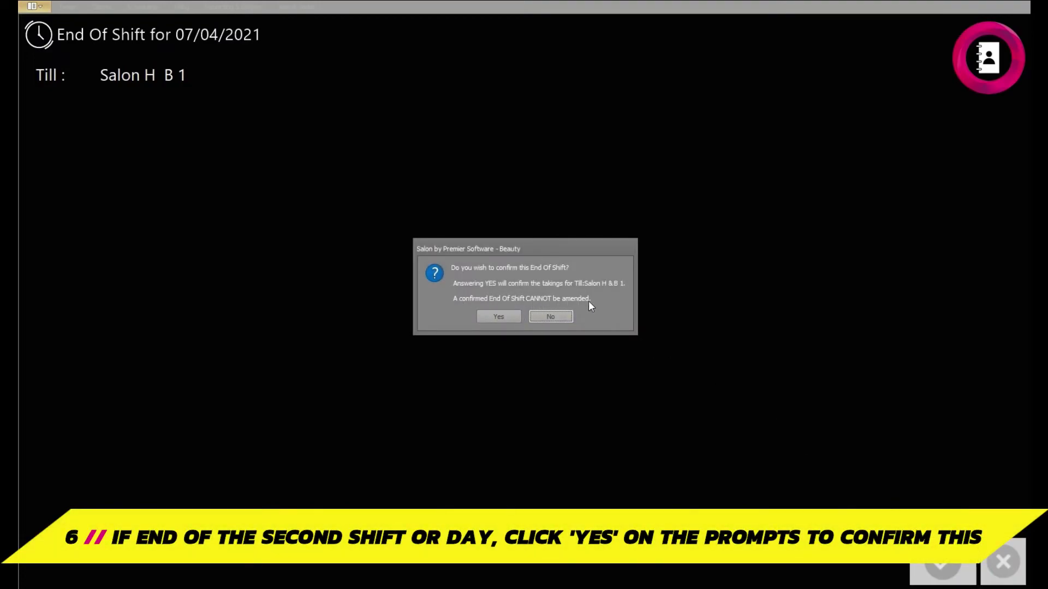
pyautogui.click(498, 317)
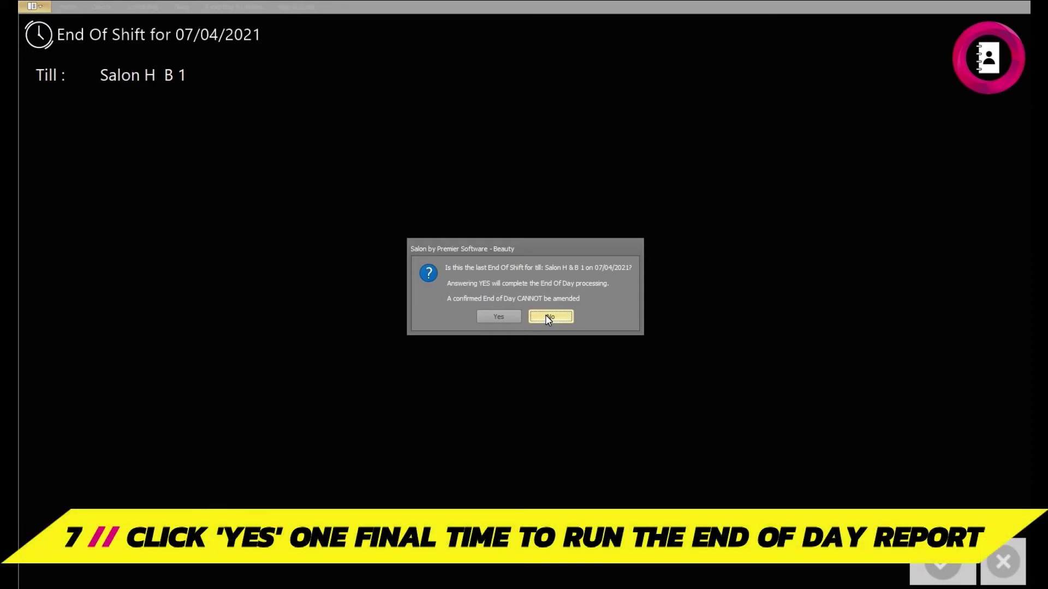
pyautogui.click(499, 317)
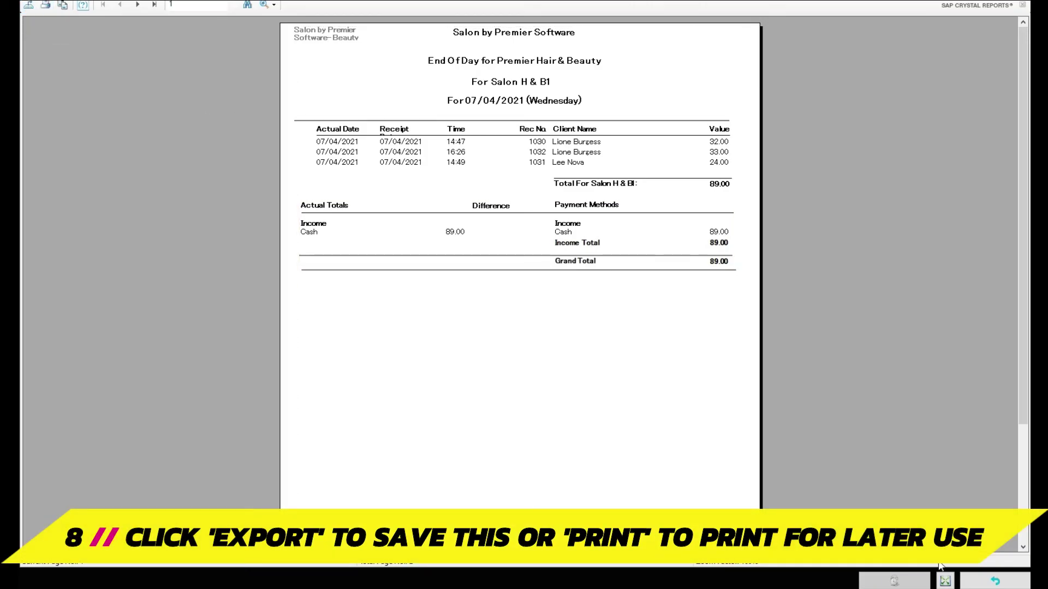
pyautogui.click(997, 582)
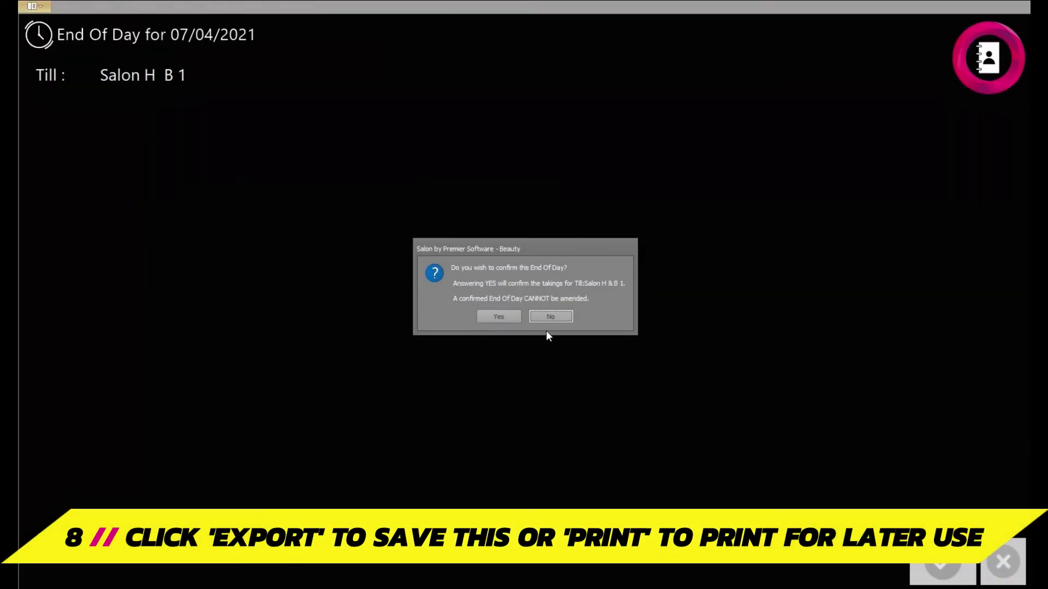
pyautogui.click(499, 318)
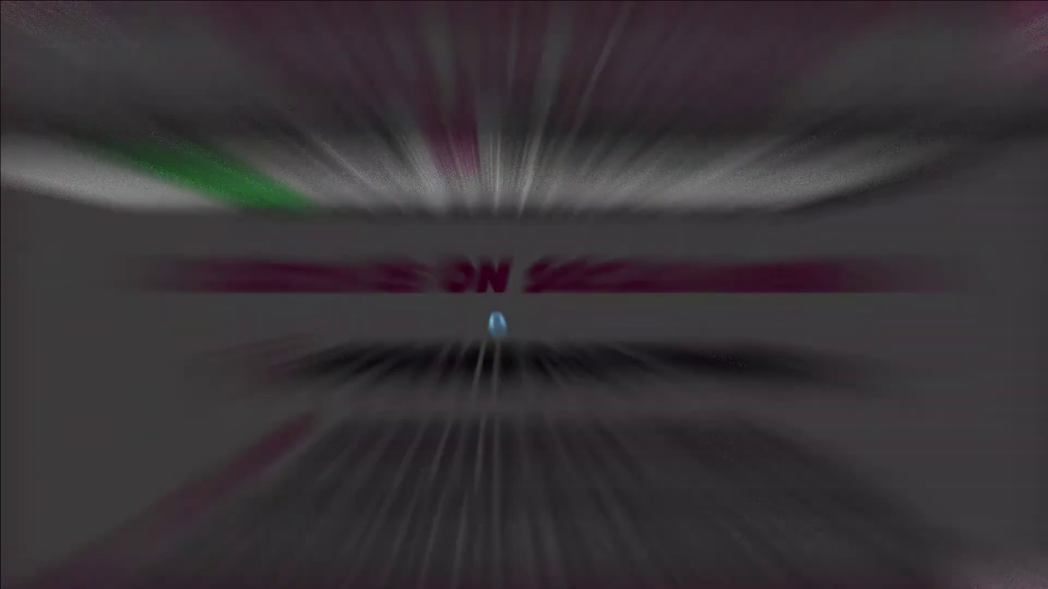